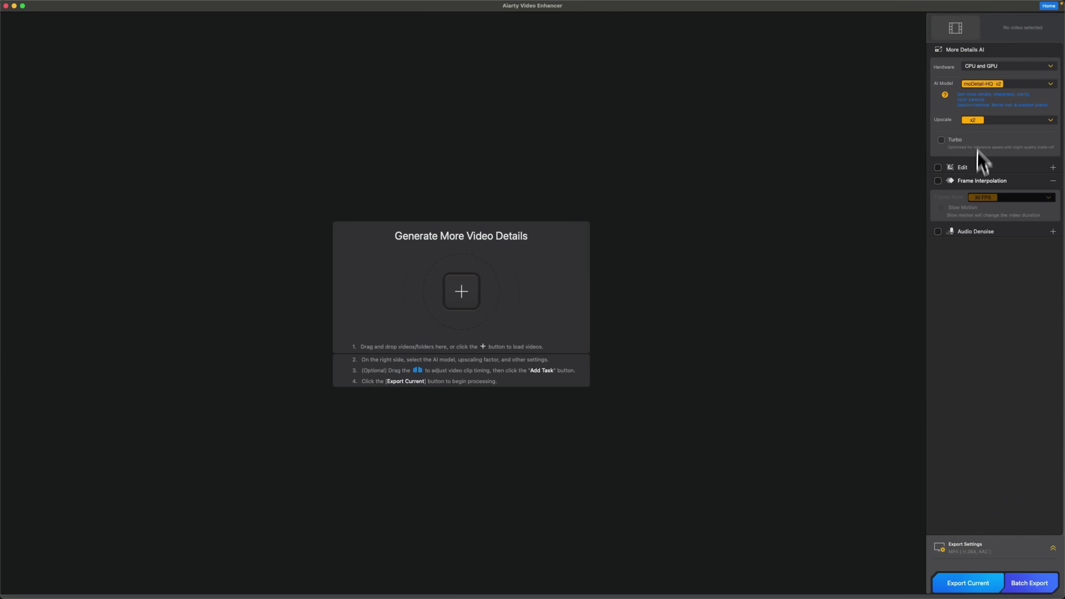
Keep CPU and GPU hardware, the moDetail-HQ v2 model, and x2 upscale
click(974, 69)
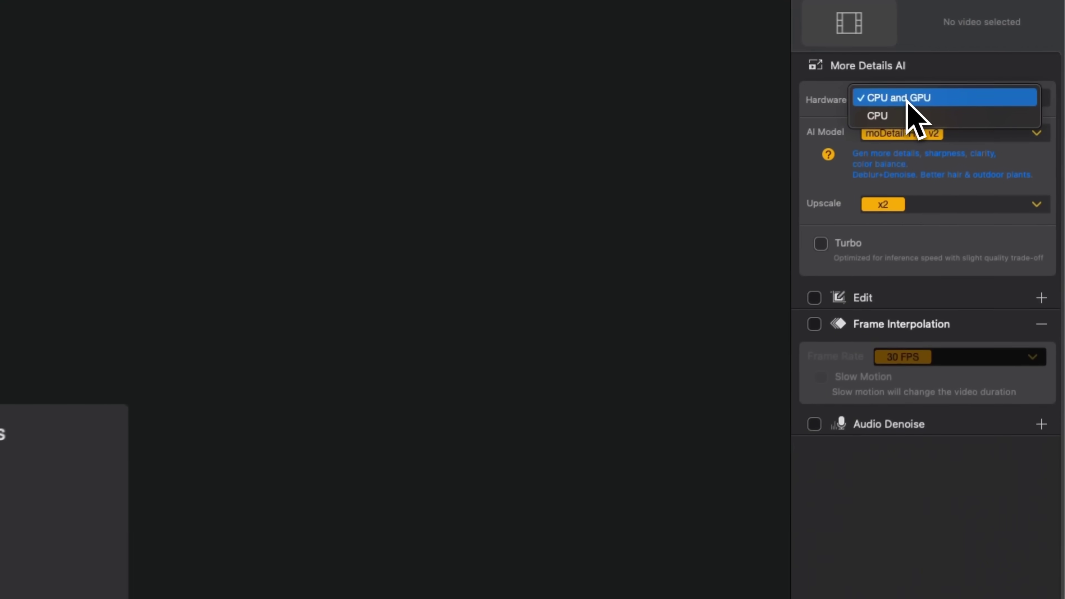
click(906, 99)
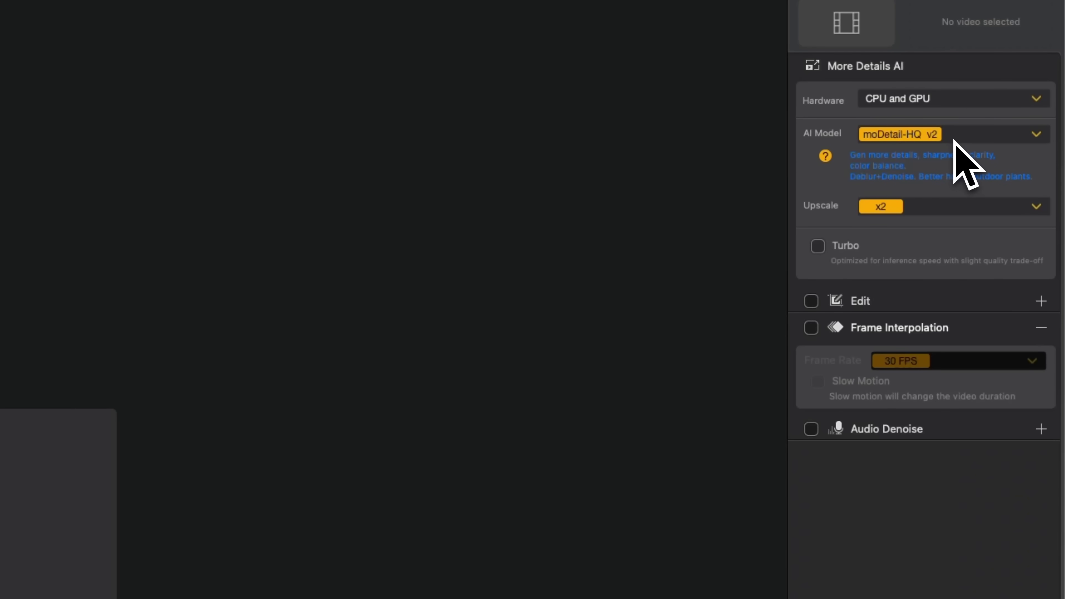
click(969, 139)
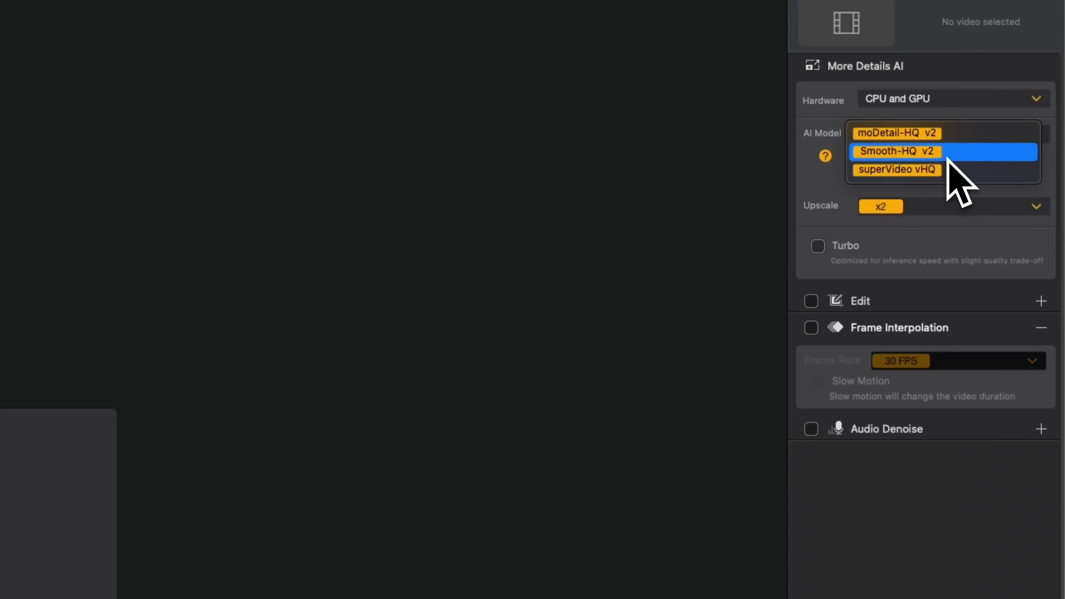
click(909, 187)
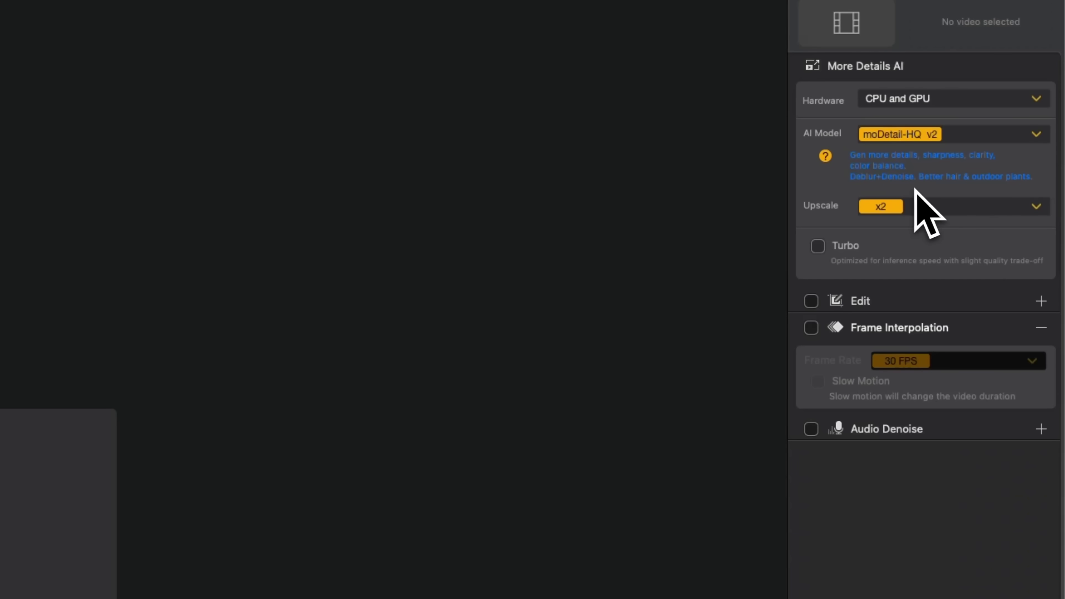
click(912, 207)
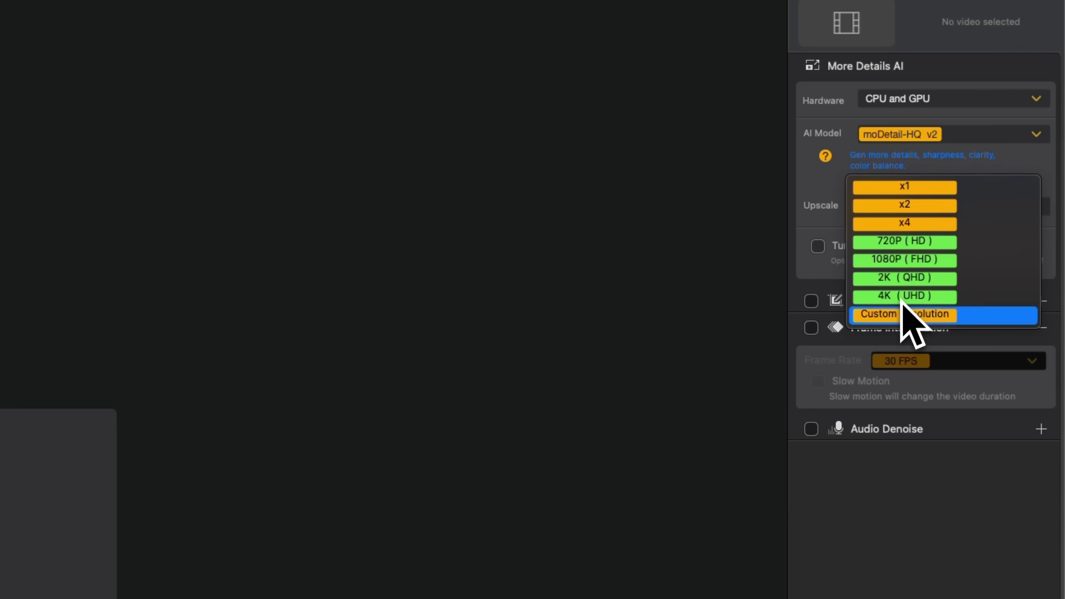
click(823, 273)
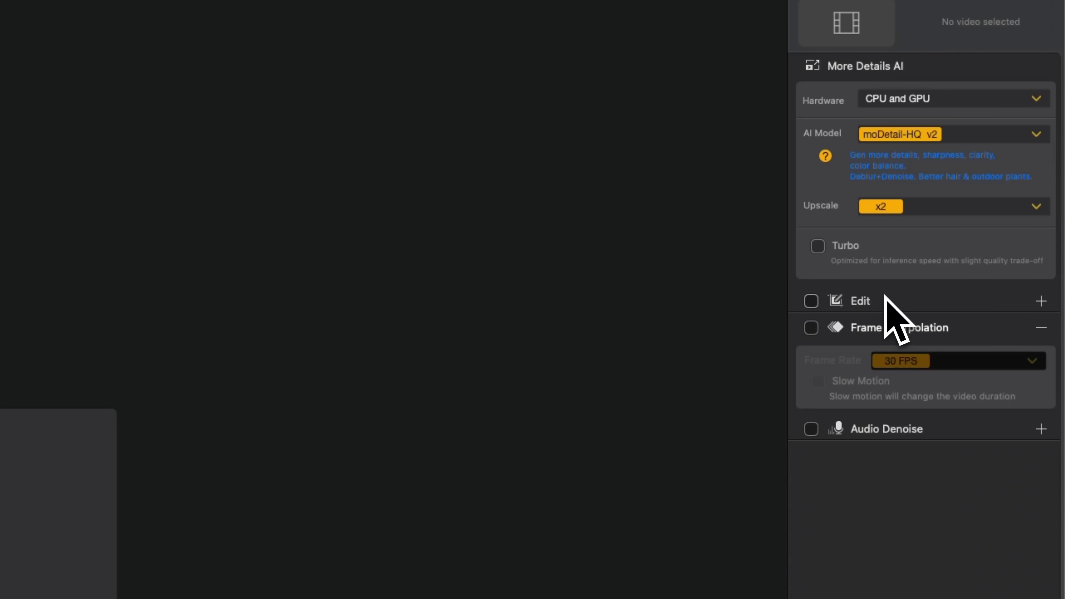
Toggle Edit and Frame Interpolation on and off, leaving the frame rate unchanged
click(908, 302)
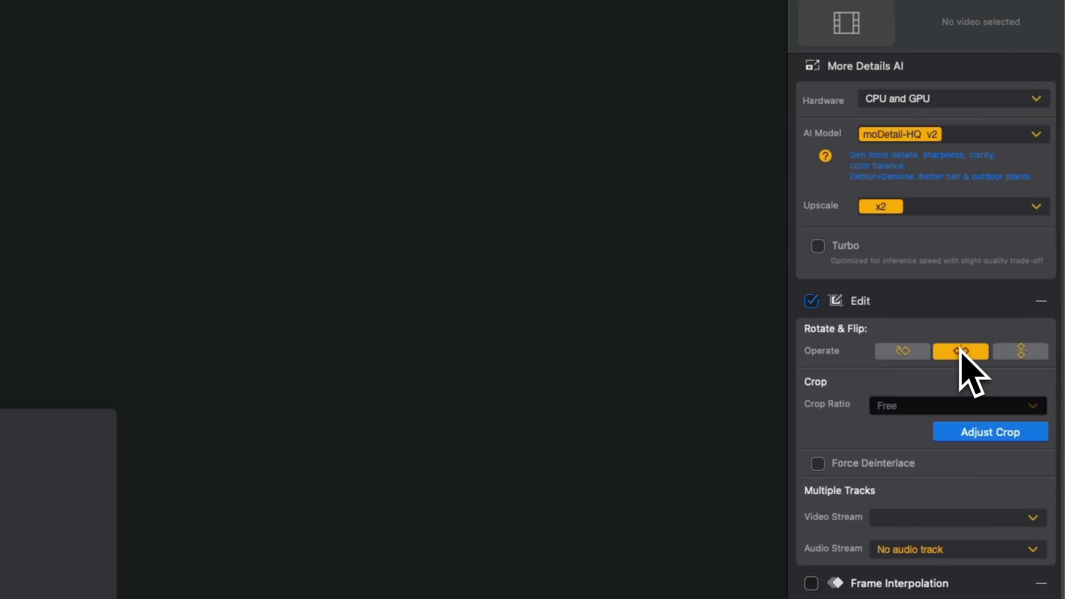
click(812, 128)
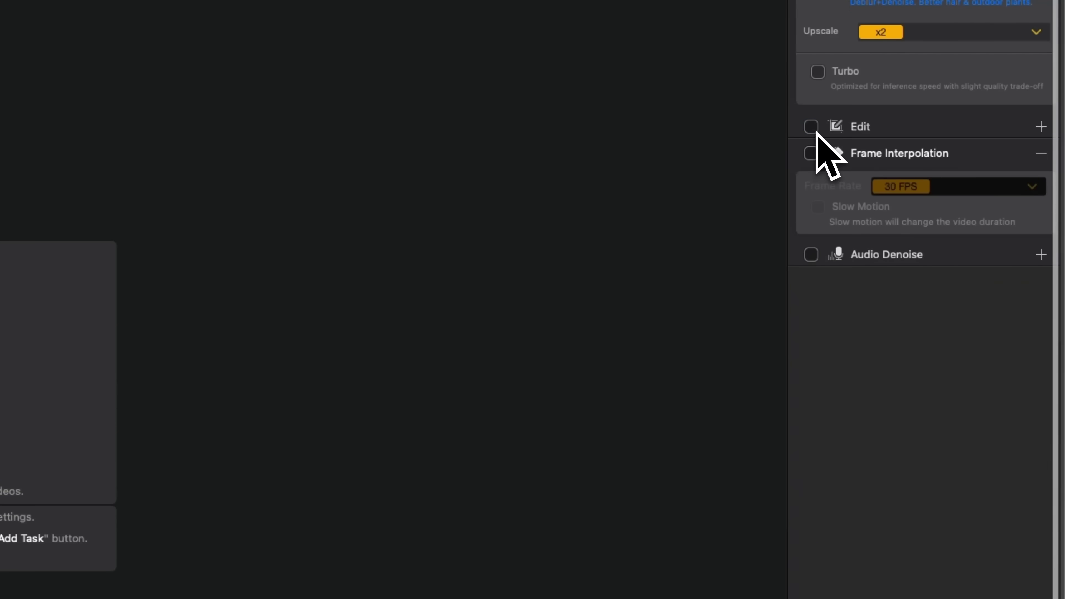
click(812, 154)
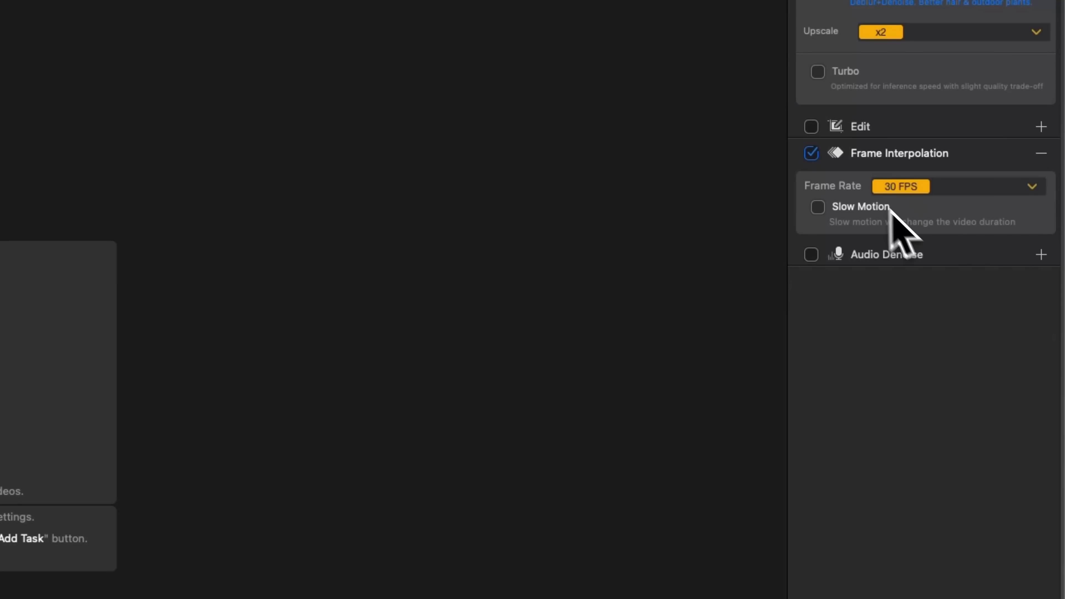
click(970, 192)
click(920, 415)
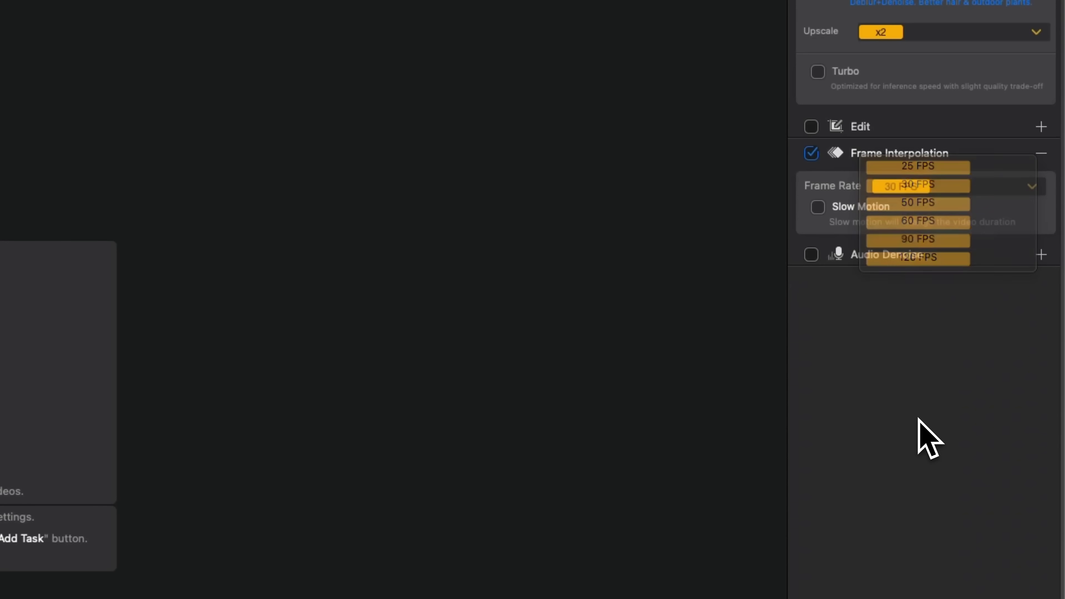
click(811, 154)
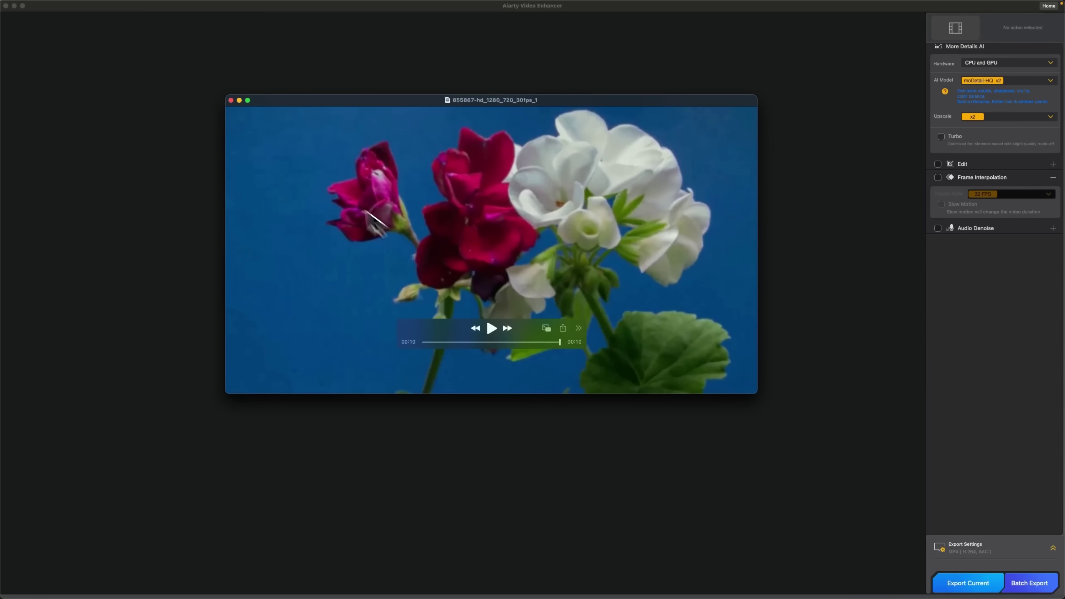
Close the player, load the flower clip, and pan its magnified before/after comparison
click(231, 100)
click(458, 290)
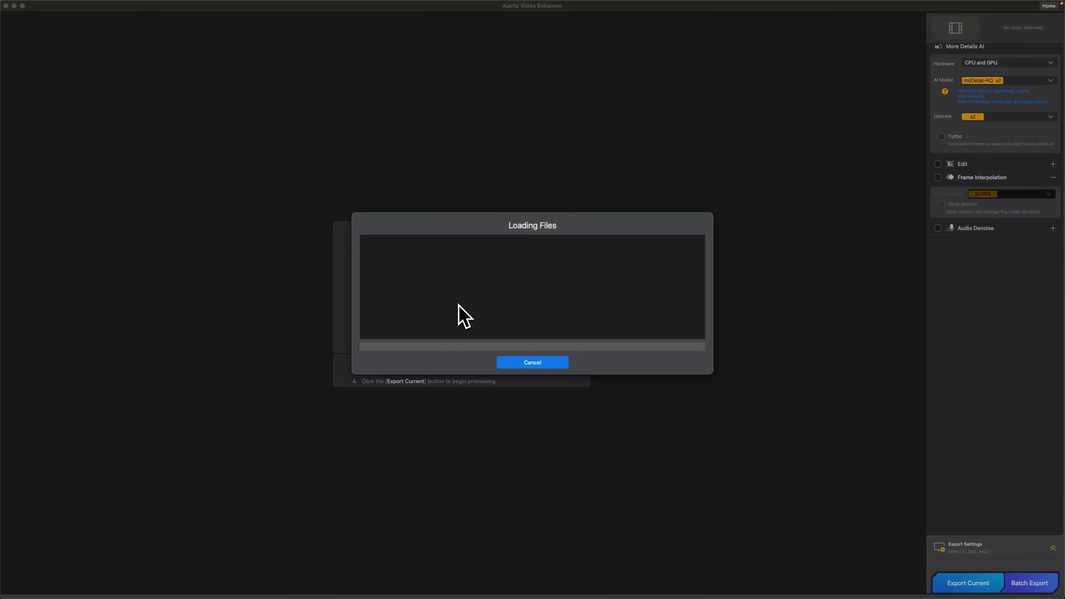
drag(590, 266, 632, 230)
Pan the comparison panes to show the white flower and the red rose with buds
scroll(762, 206, up, 5)
scroll(762, 206, down, 3)
scroll(443, 181, up, 2)
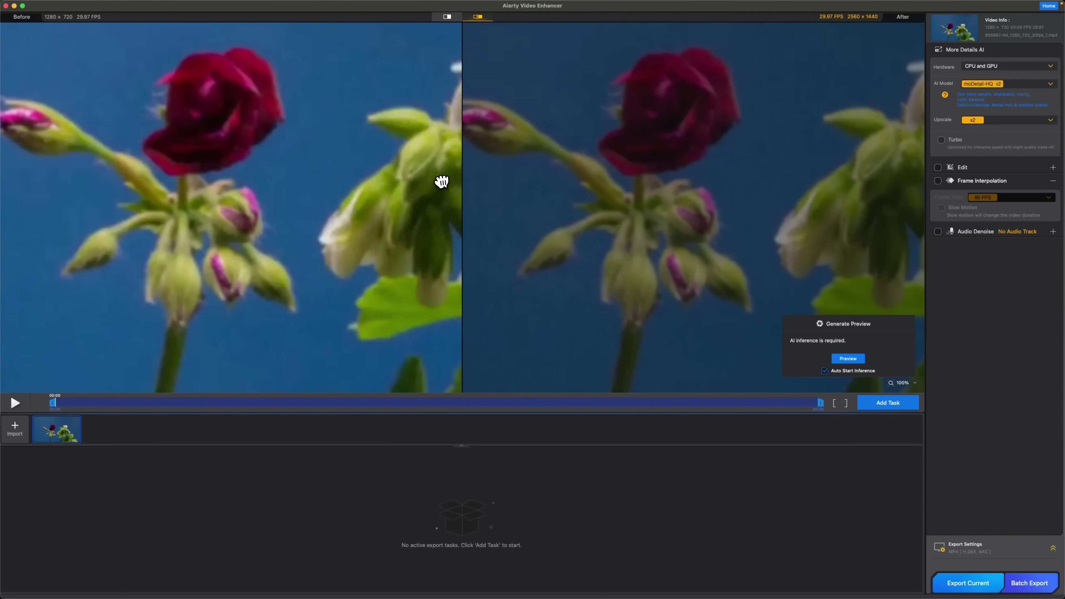
scroll(561, 223, up, 2)
drag(562, 223, 630, 200)
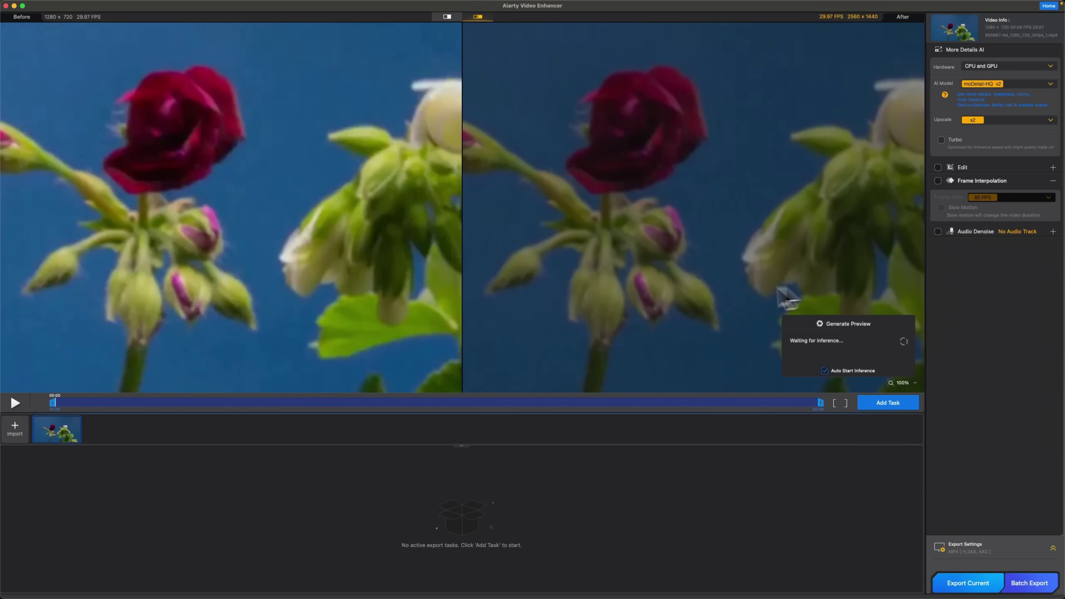
drag(722, 310, 754, 267)
drag(677, 245, 582, 361)
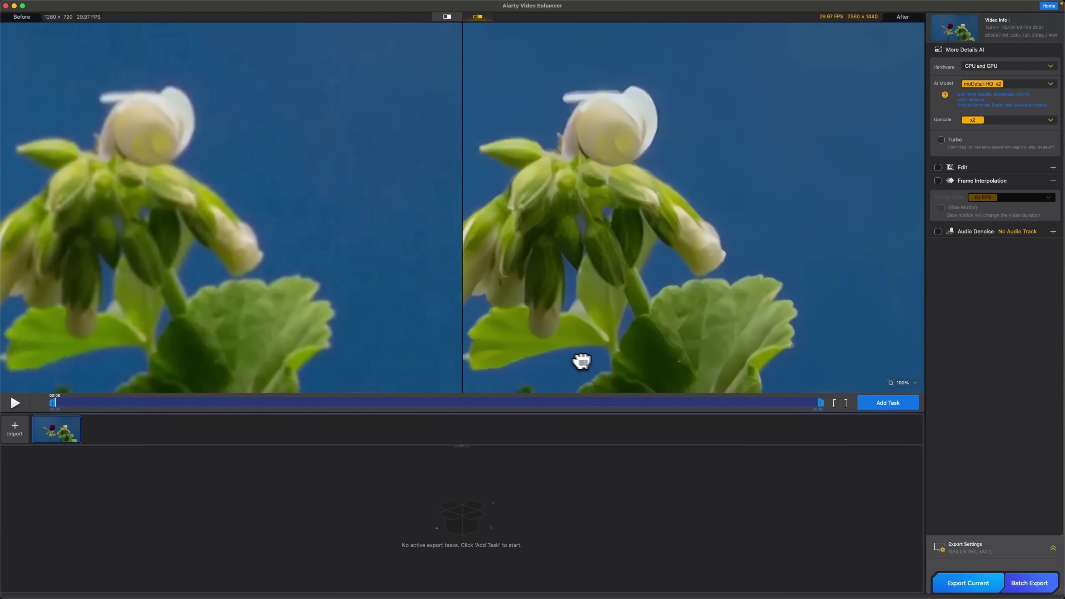
Confirm mp4 format, H.264 video and AAC audio, then export the current flower clip
click(1052, 550)
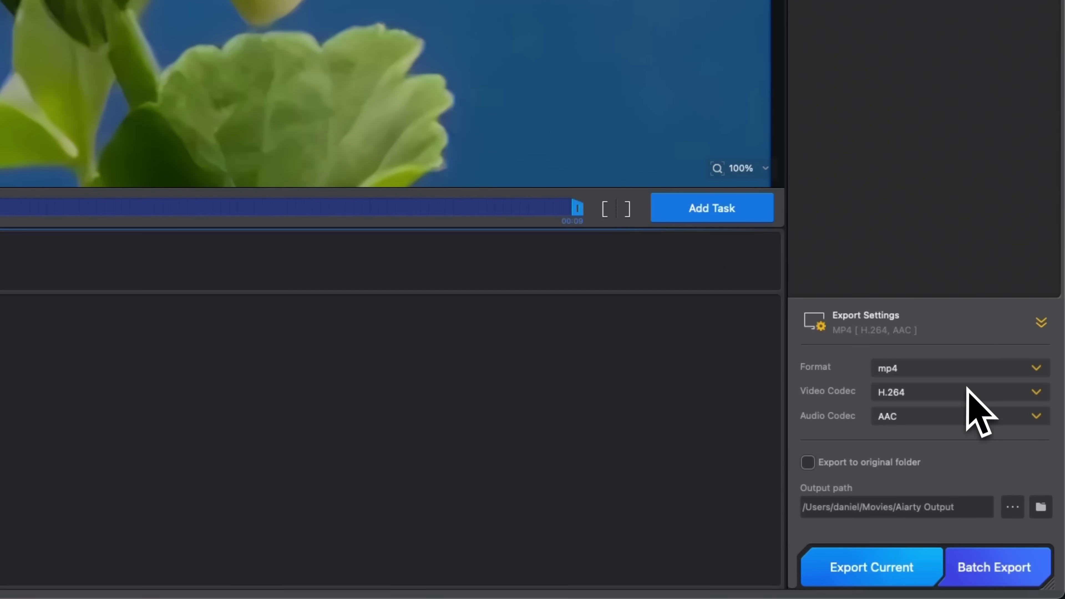
click(971, 374)
click(966, 367)
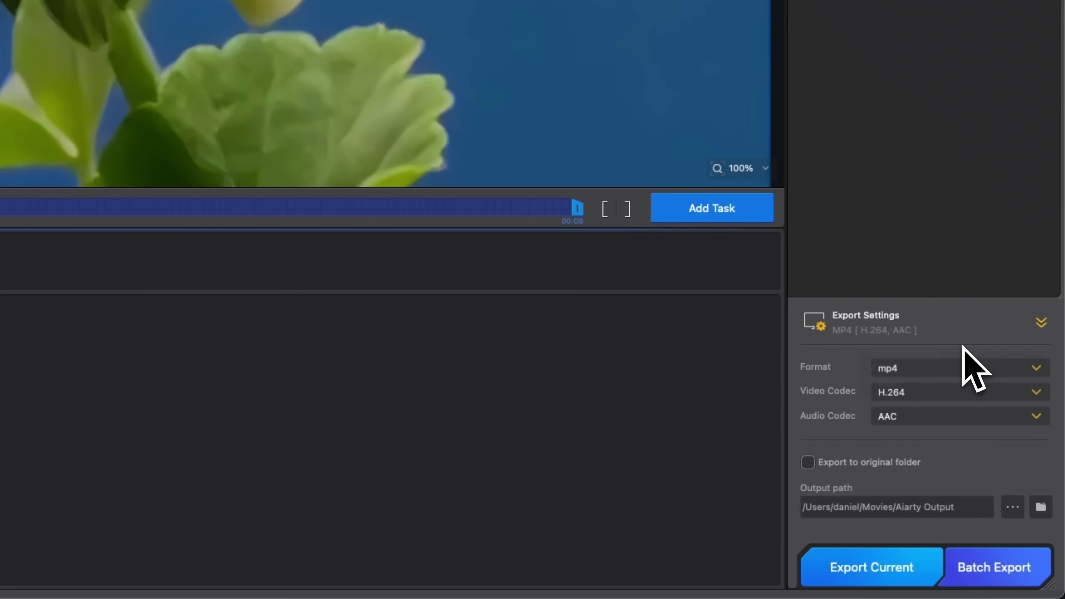
click(930, 395)
click(820, 405)
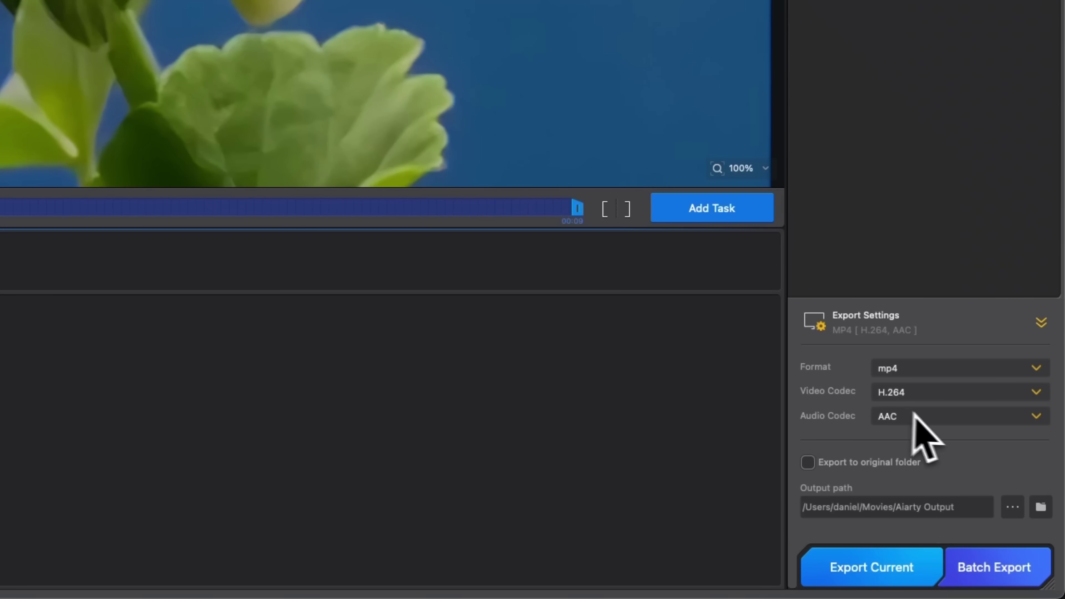
click(925, 415)
click(820, 428)
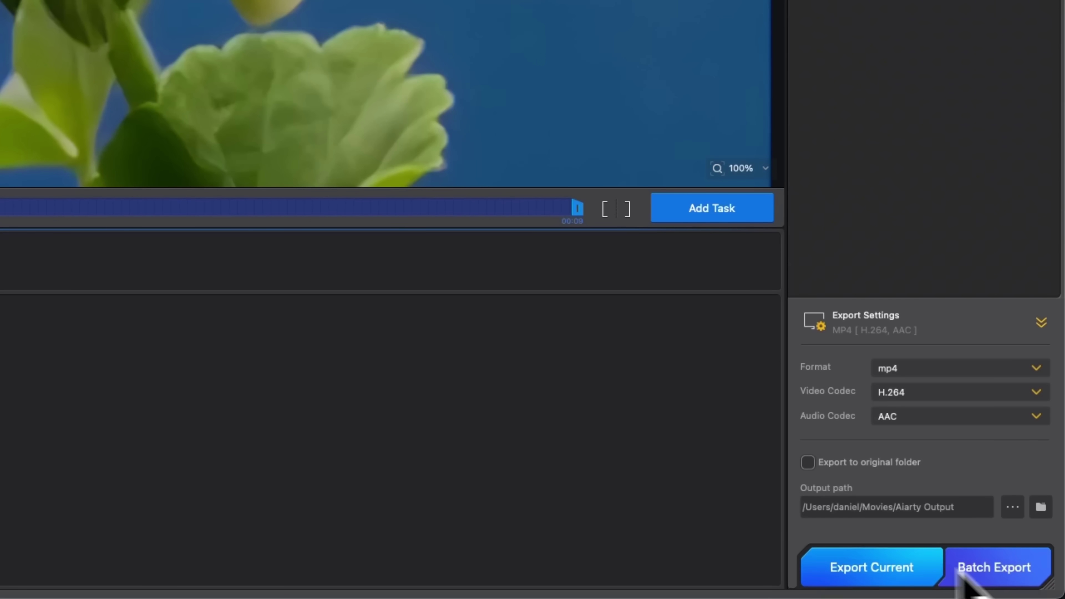
click(869, 567)
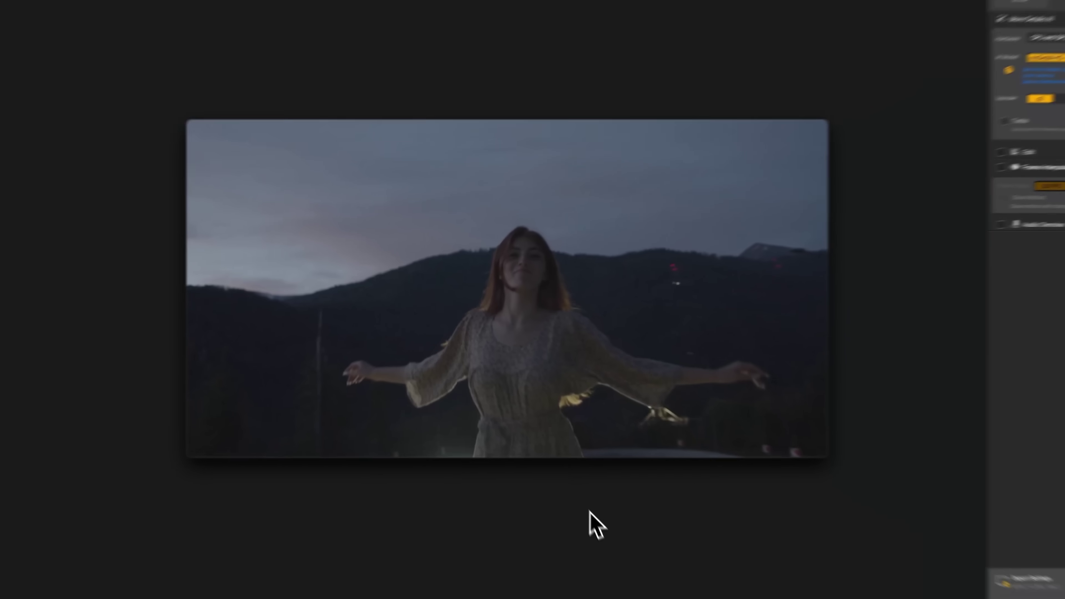
Close the player, import the night portrait clip, and keep the moDetail-HQ v2 model
click(223, 144)
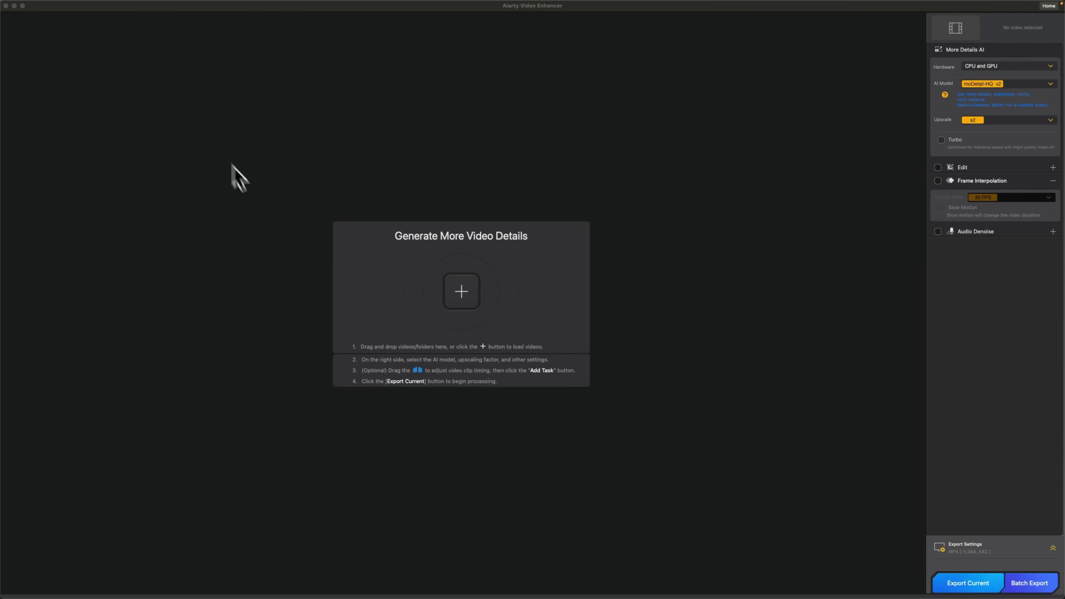
click(465, 282)
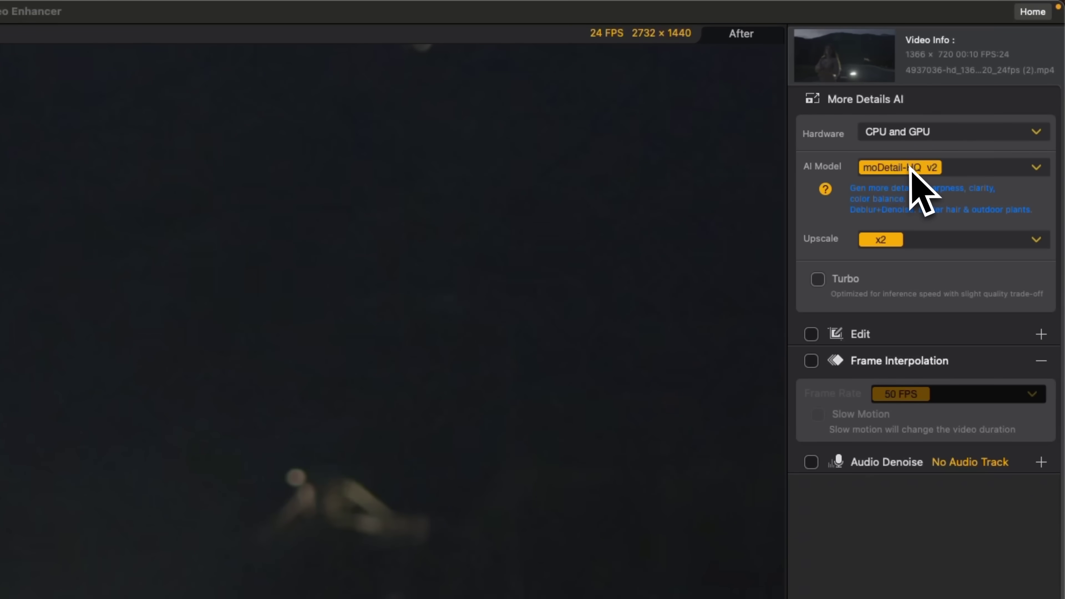
click(985, 170)
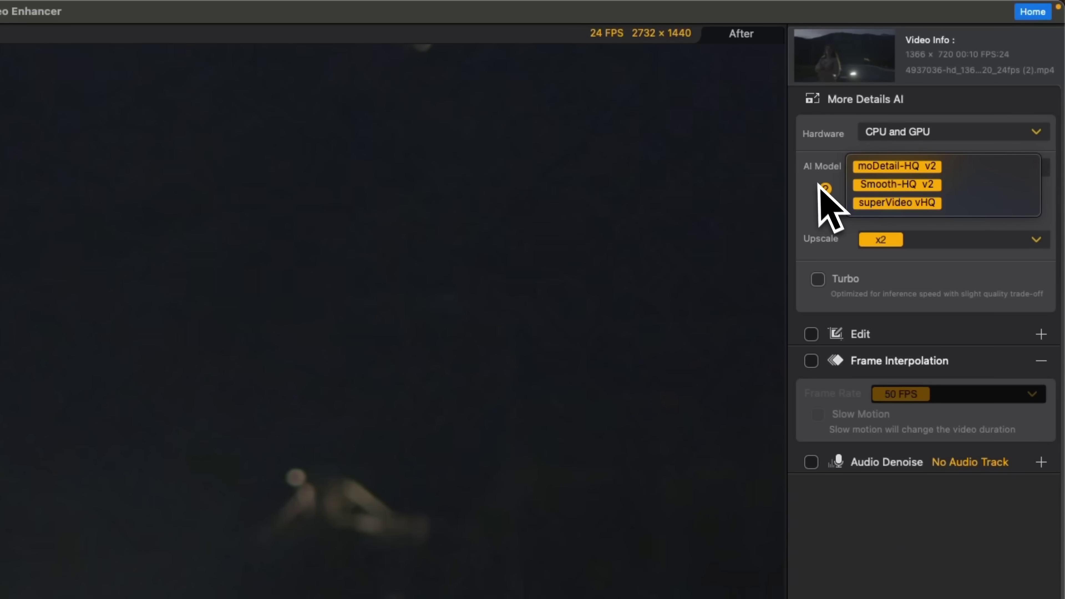
click(825, 189)
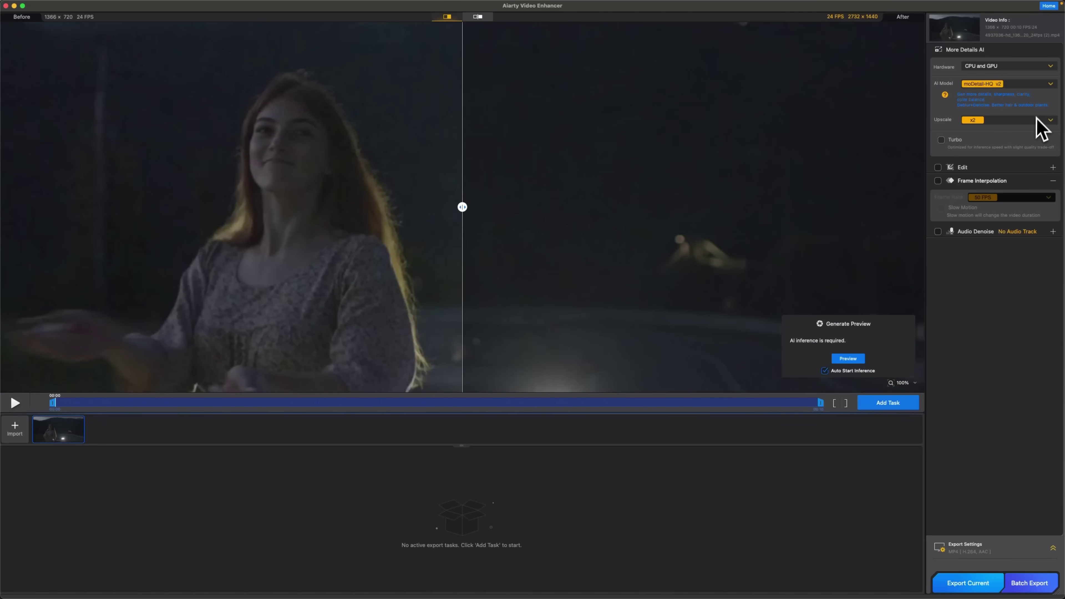
Set the upscale target to 2K (QHD) and add the night clip as an export task
click(1036, 120)
click(1023, 158)
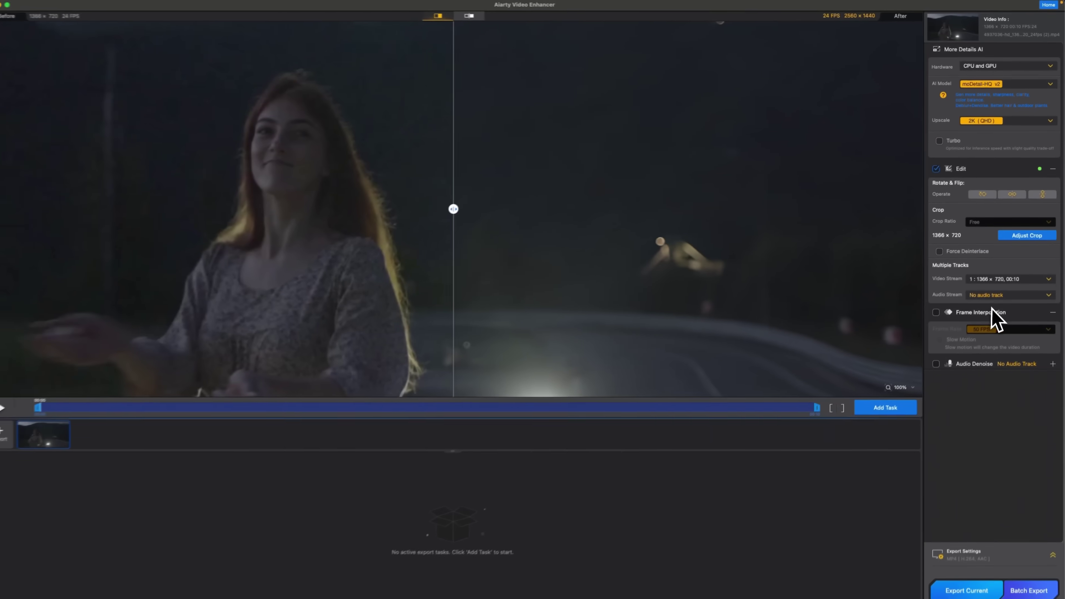
click(887, 403)
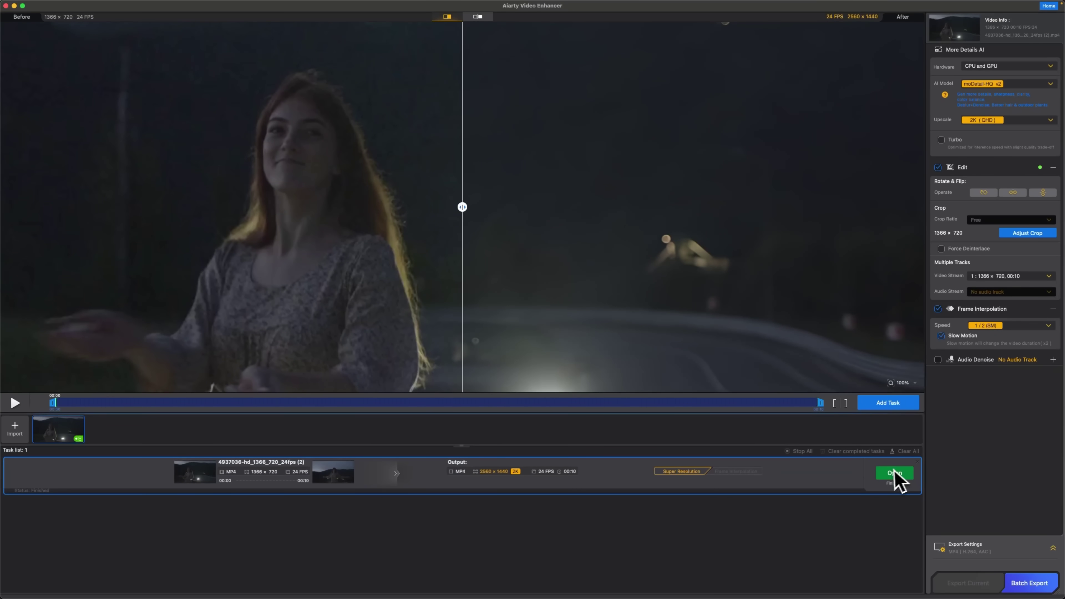
Queue another export task for the 2K night portrait clip
click(894, 403)
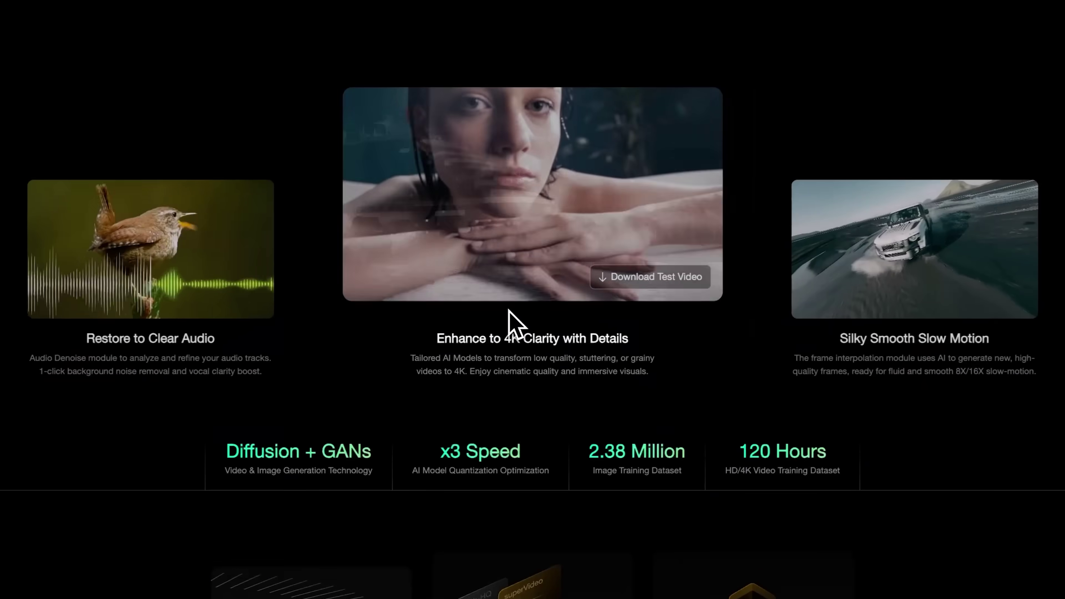
Scroll down through the Aiarty website's sample video feature cards
scroll(508, 319, down, 5)
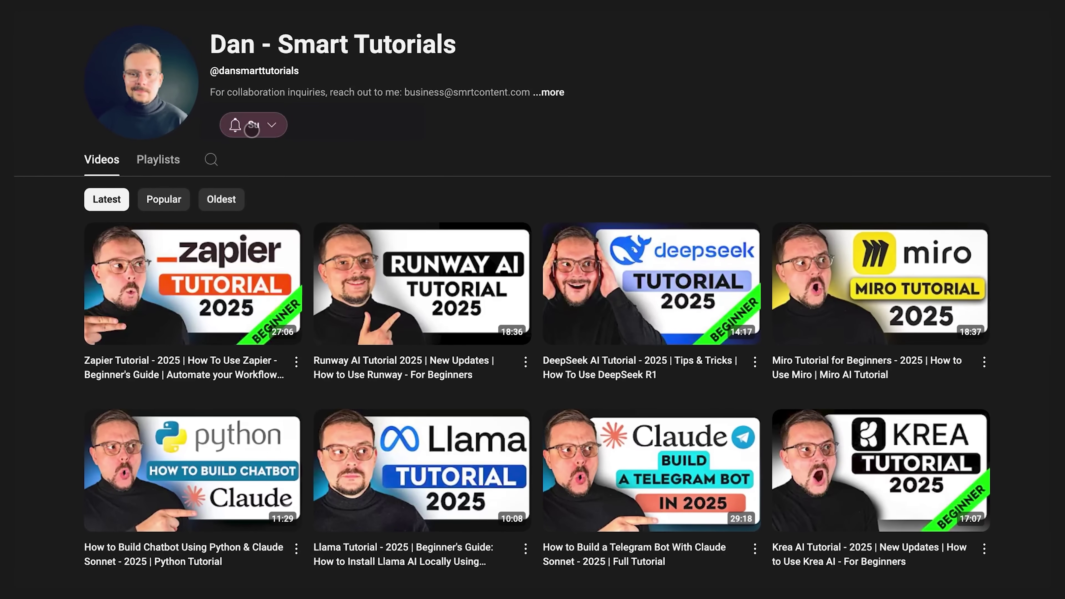
Subscribe to the tutorial channel and set its notifications to All
click(252, 125)
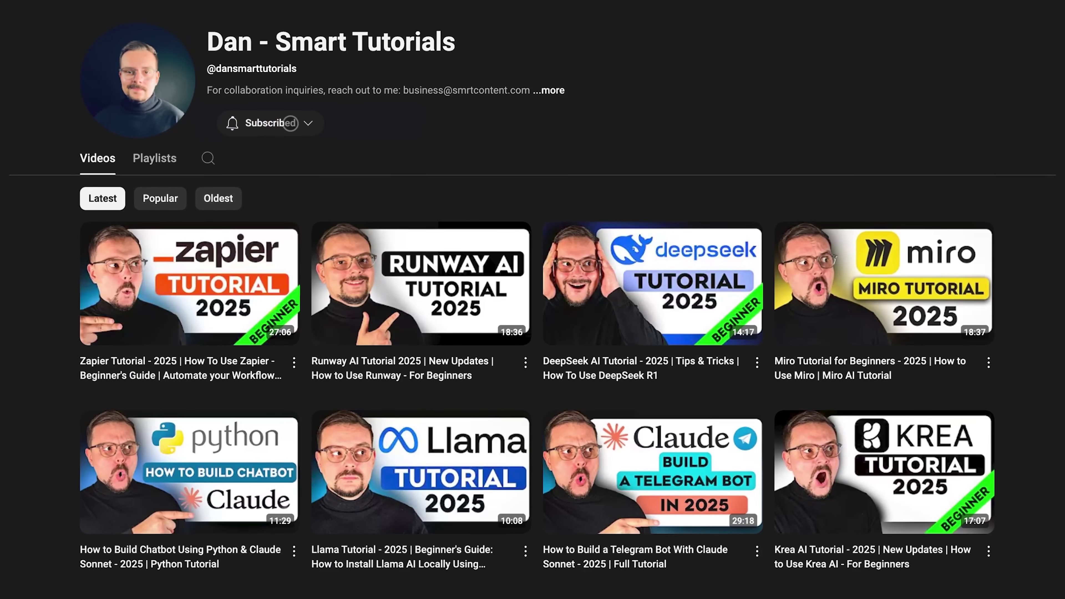
click(252, 125)
click(252, 150)
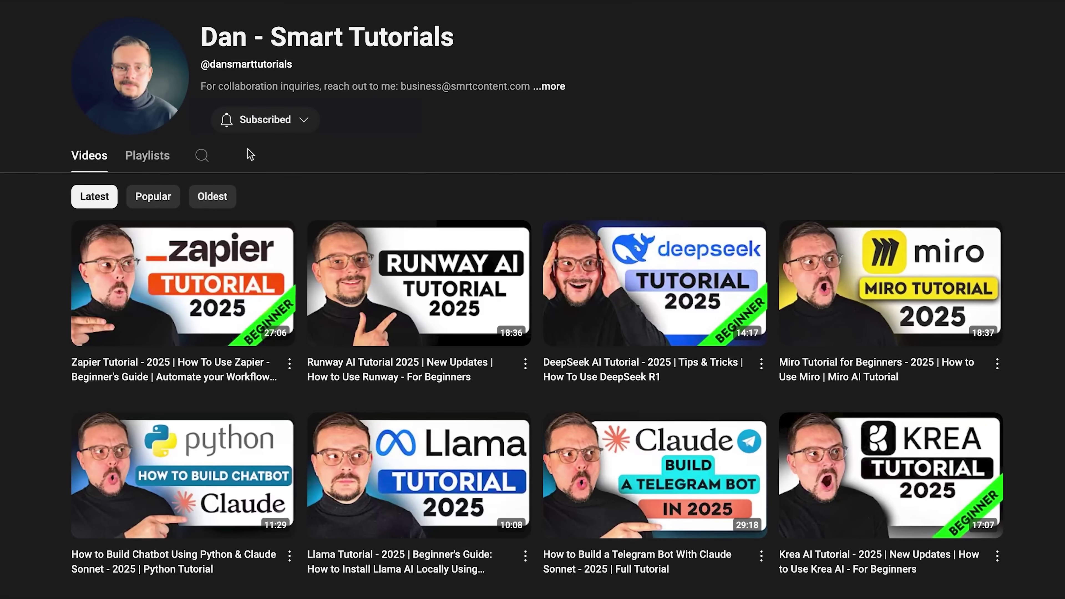